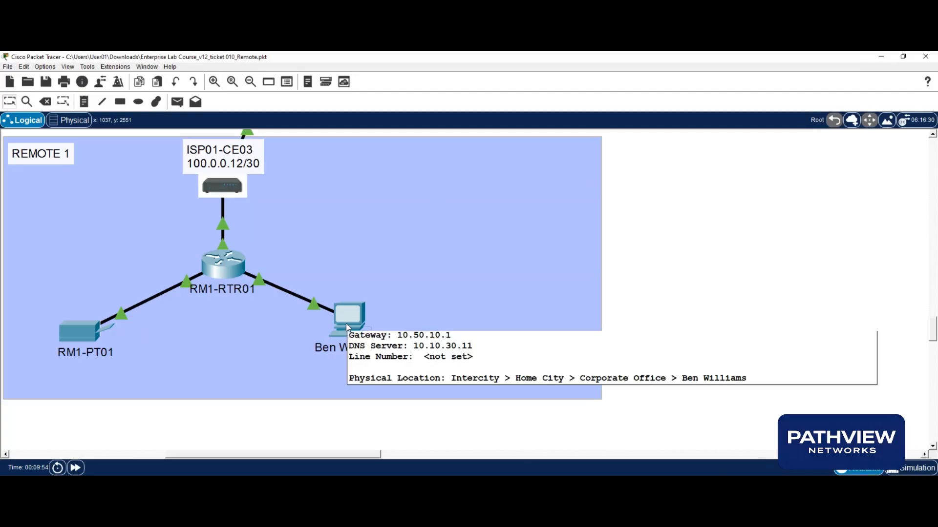
Step: Open the command prompt on the Remote 1 PC and display its IP configuration with ipconfig
left_click(347, 324)
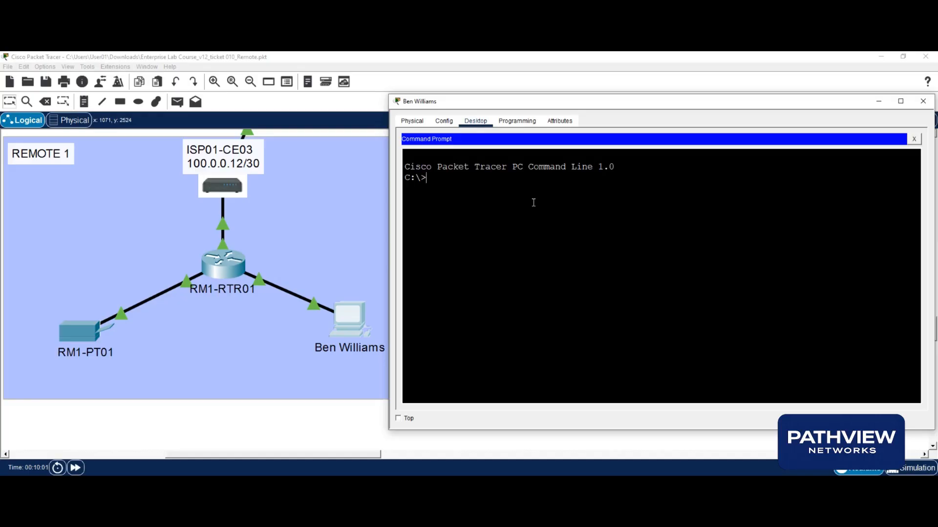
type("ipconfig")
key("Return")
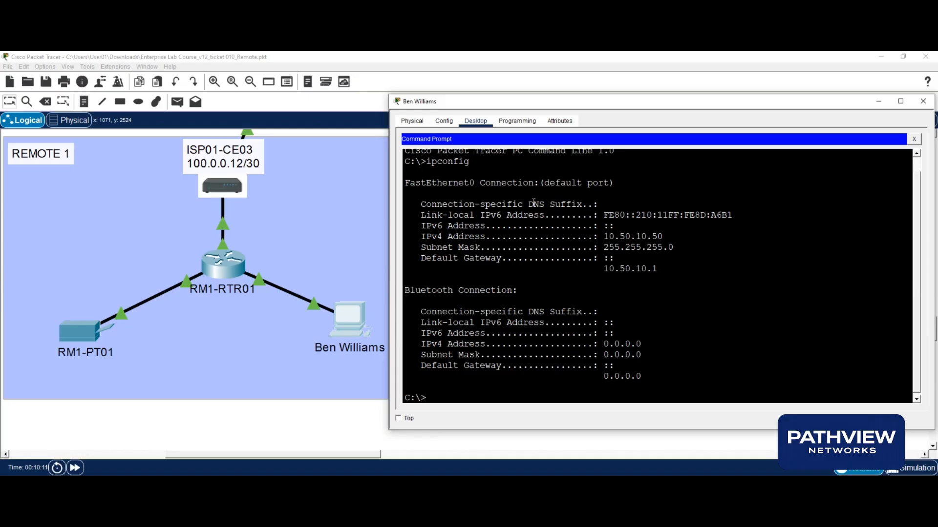
Step: Release the PC's DHCP lease with ipconfig /release and request a new one with ipconfig /renew
type("ipconfig /")
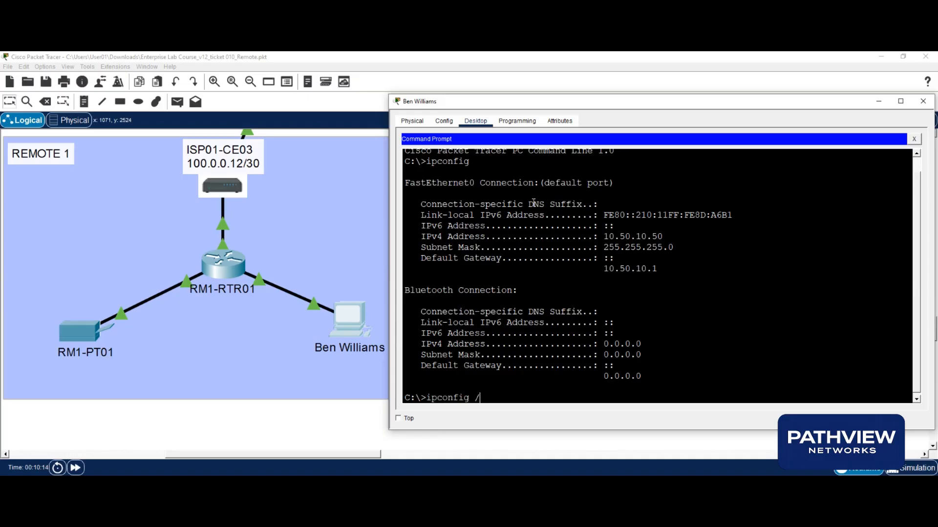
type("release")
key("Return")
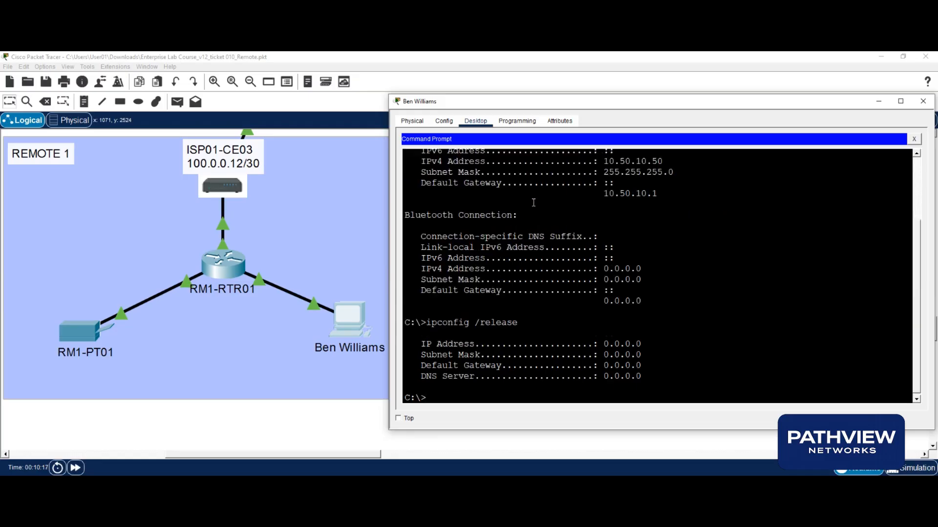
key("Up")
key("BackSpace")
key("BackSpace")
key("BackSpace")
key("BackSpace")
type("nfig /renew")
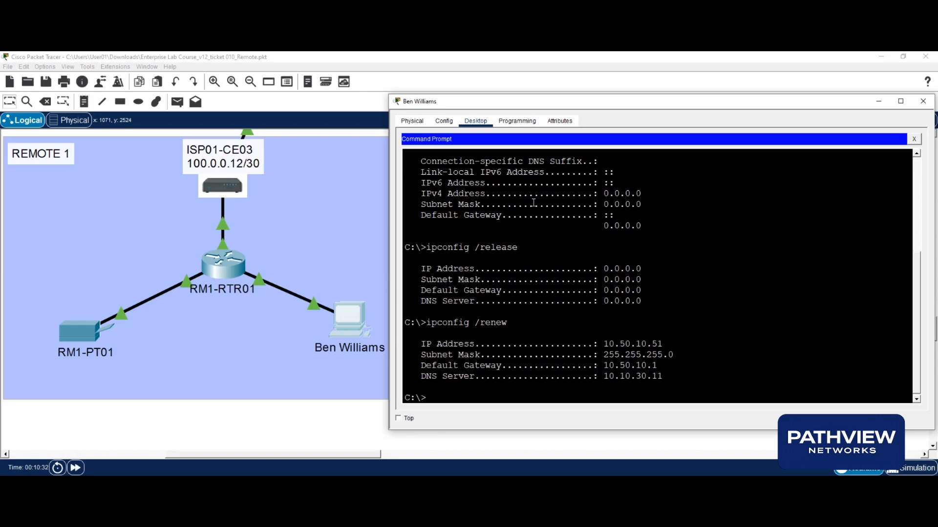
Step: Test the PC's connectivity by pinging portal.pathview.local and google.com
type("ping portal.pathview.local")
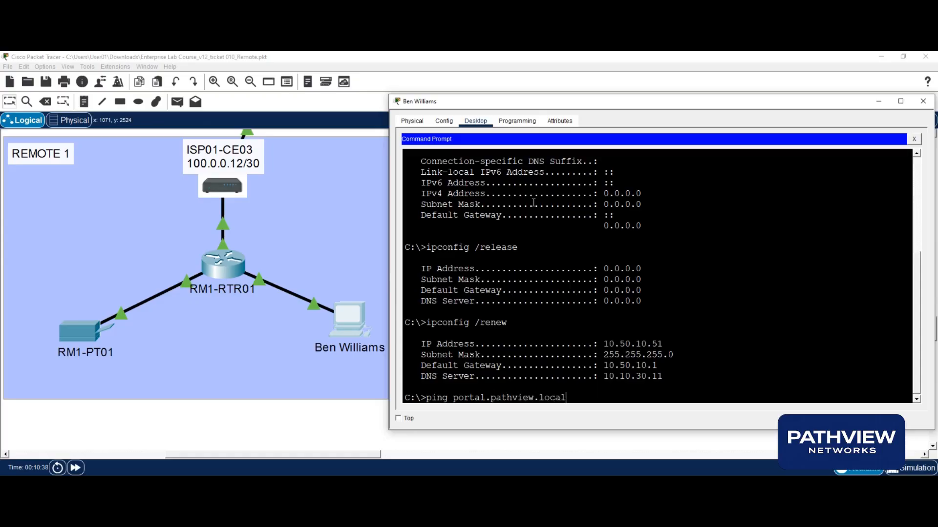
key("Return")
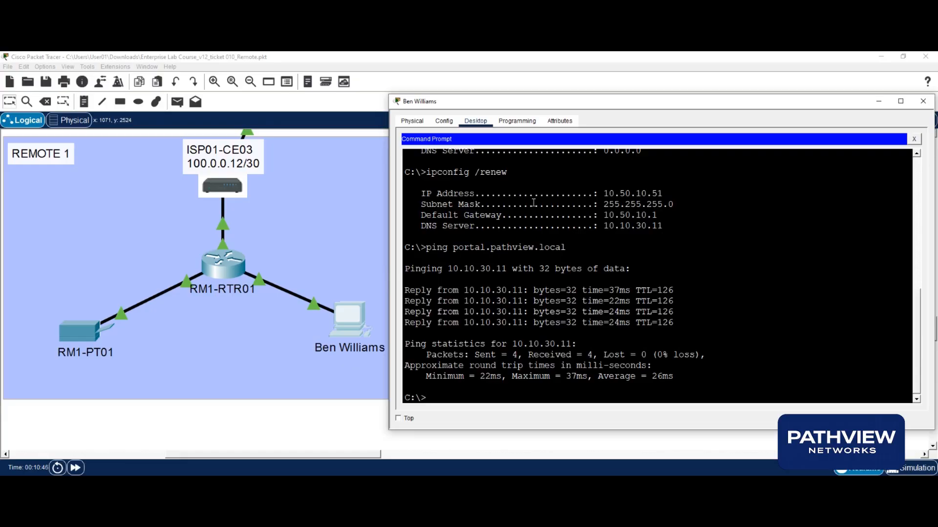
type("ping google.ocm")
key("Return")
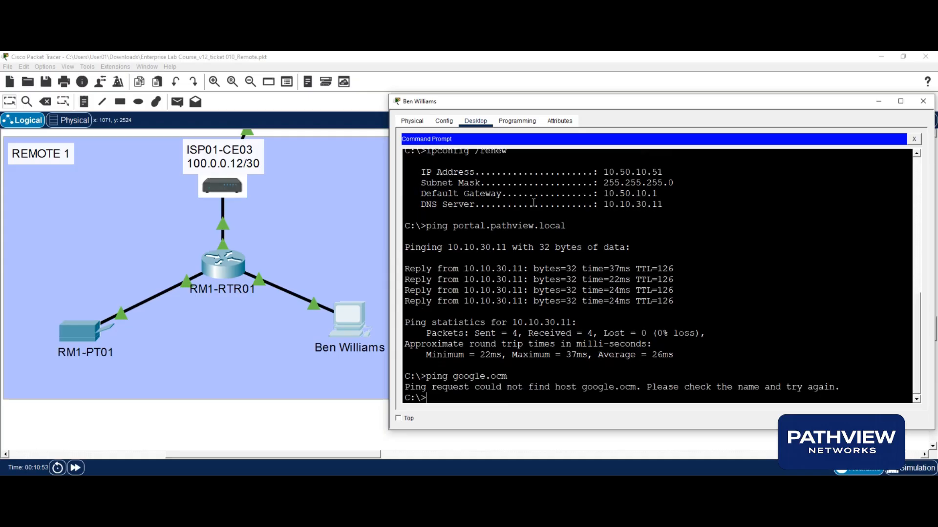
type("ping google.com")
key("Return")
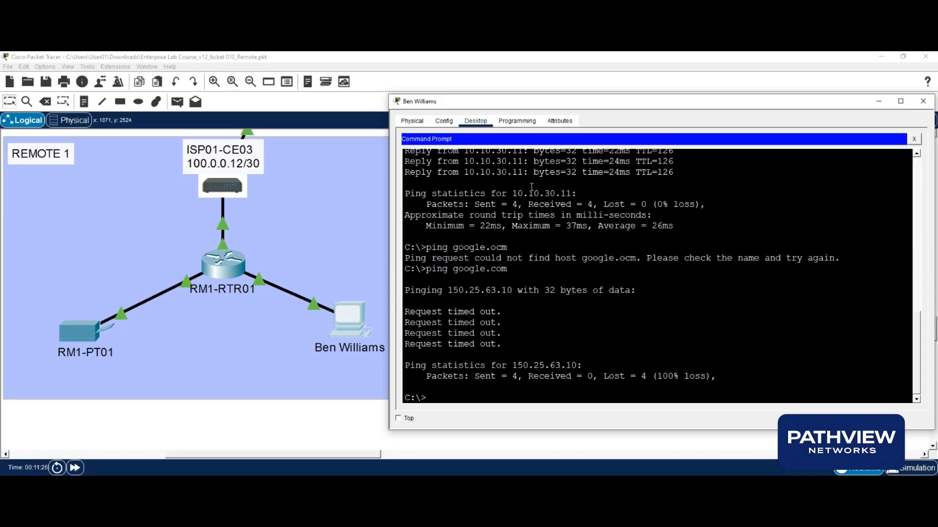
Step: Start a continuous ping to google.com on the PC, then shrink its window and place it clear of the router and PC
type("ping -t google.com")
key("Return")
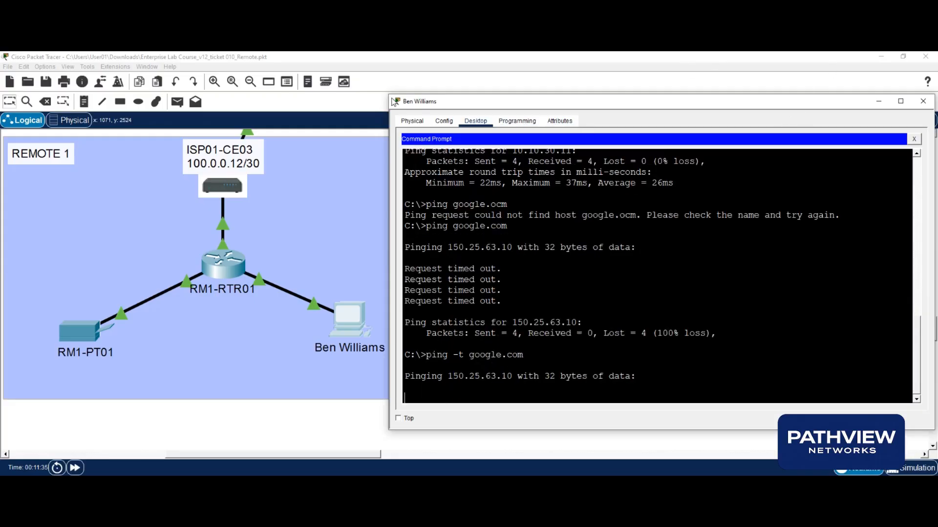
left_click_drag(389, 95, 490, 211)
left_click_drag(641, 218, 157, 73)
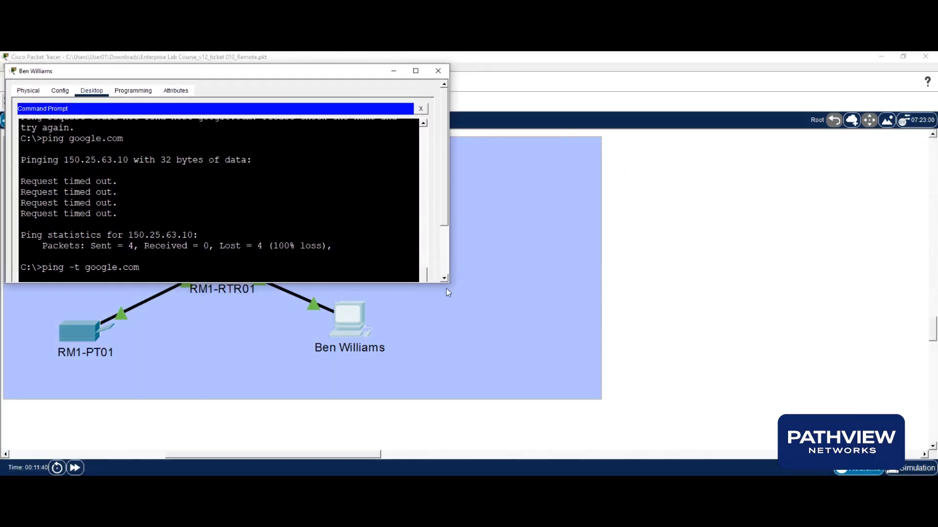
scroll(446, 253, "down", 1)
scroll(446, 253, "down", 1)
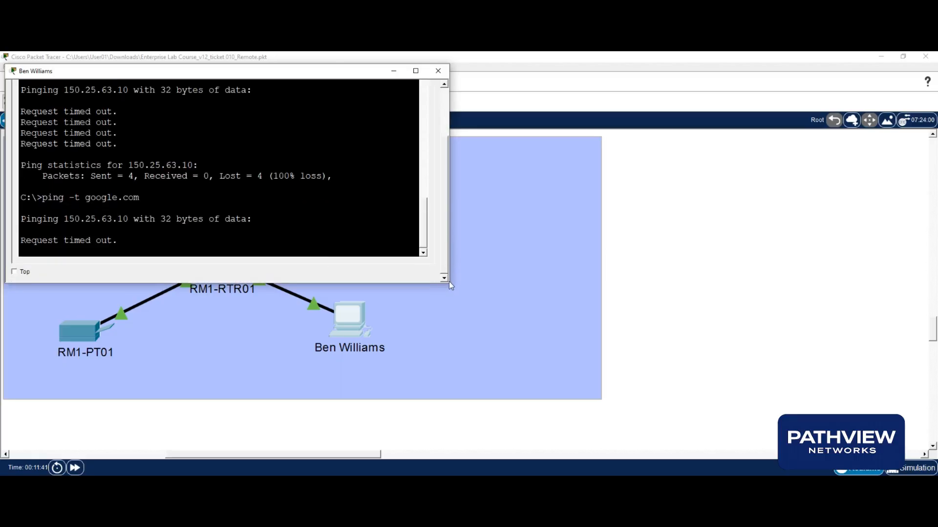
left_click_drag(449, 282, 451, 251)
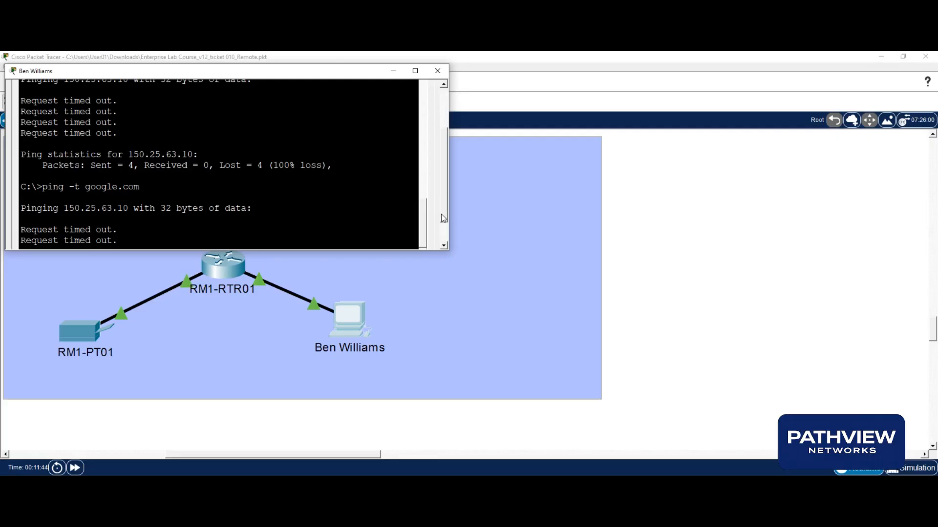
scroll(441, 216, "down", 1)
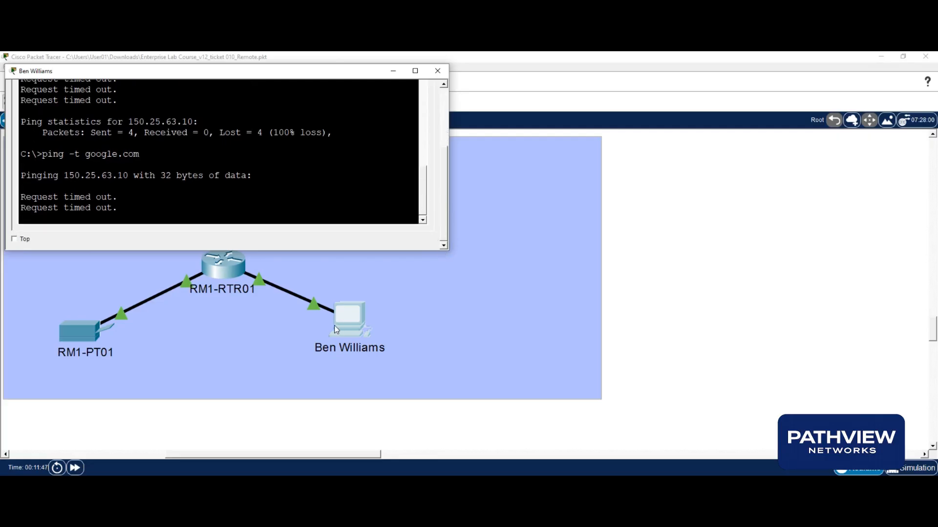
Step: Open the CLI of RM1-RTR01 with the PC's ping window still in view and enter privileged EXEC mode
left_click(234, 273)
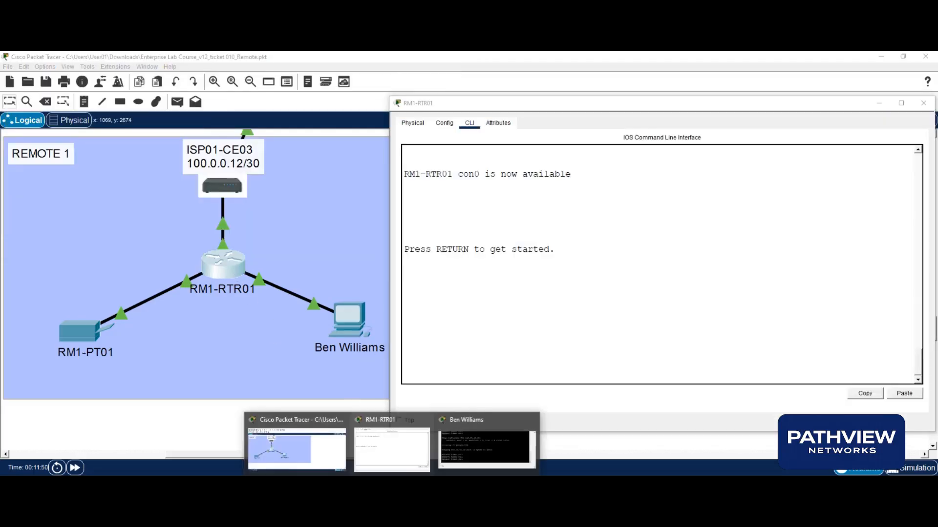
left_click(461, 438)
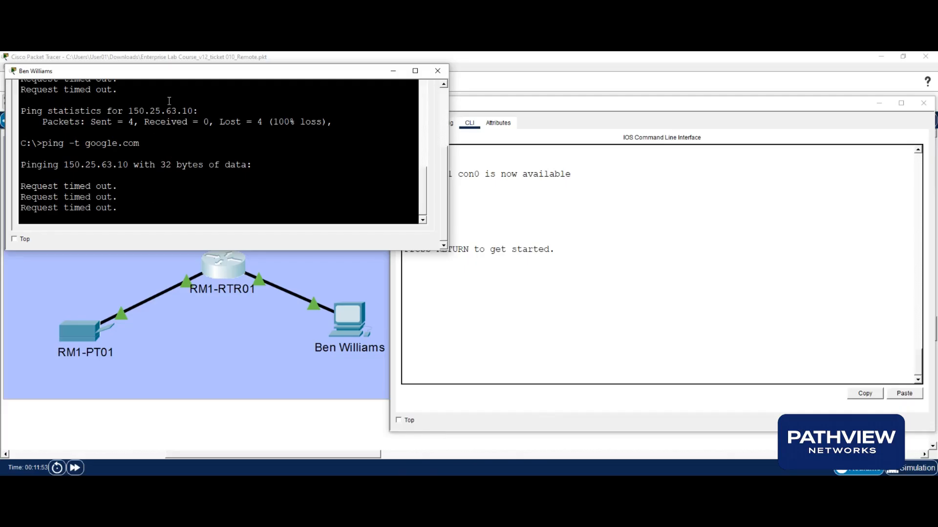
left_click(566, 316)
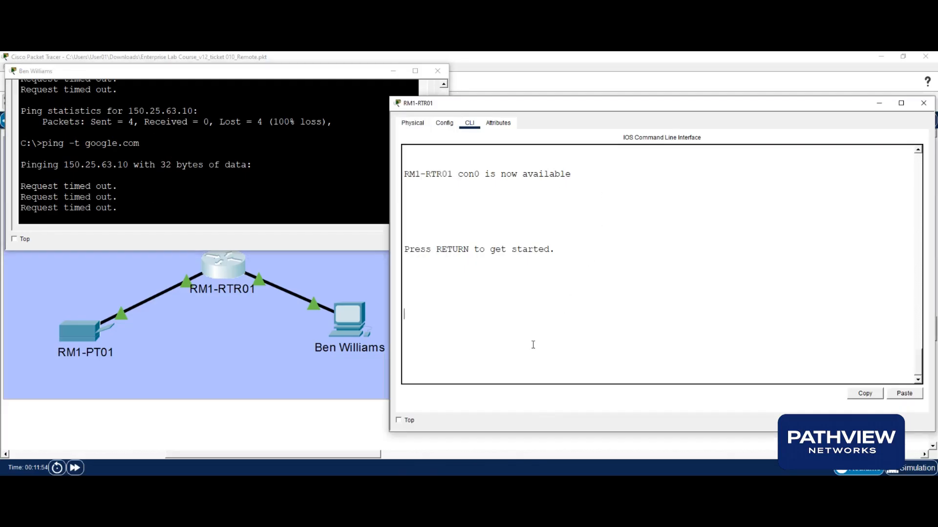
key("Return")
key("Return")
key("Return")
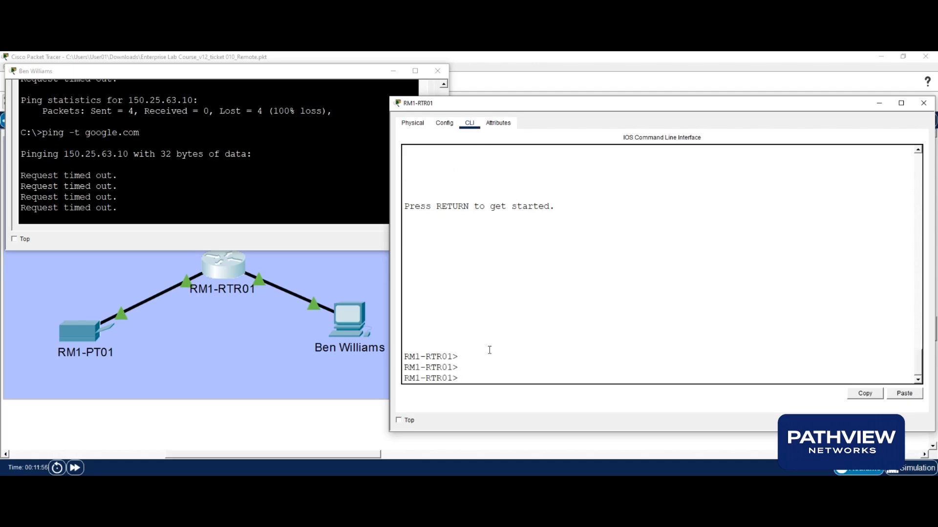
type("en")
key("Return")
key("Return")
key("Return")
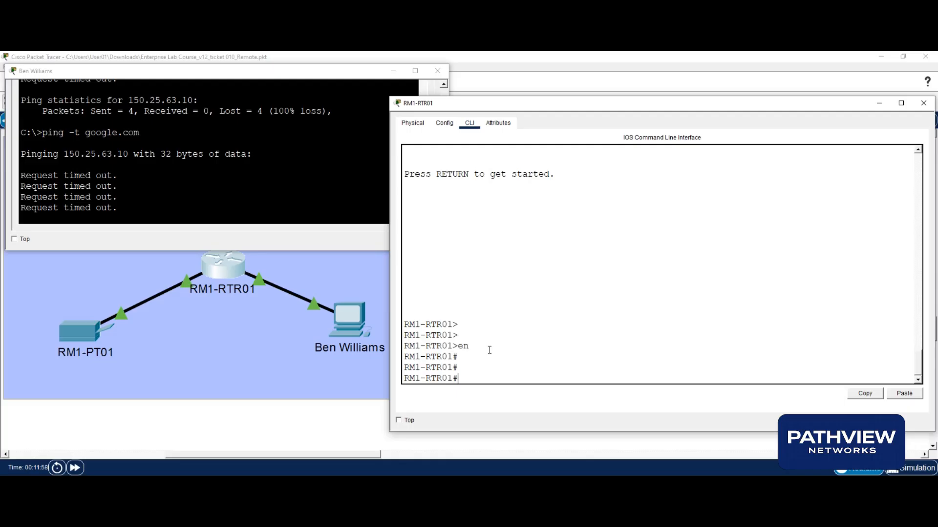
Step: Display the brief IP interface summary on RM1-RTR01 with show ip int brief
type("show ip int")
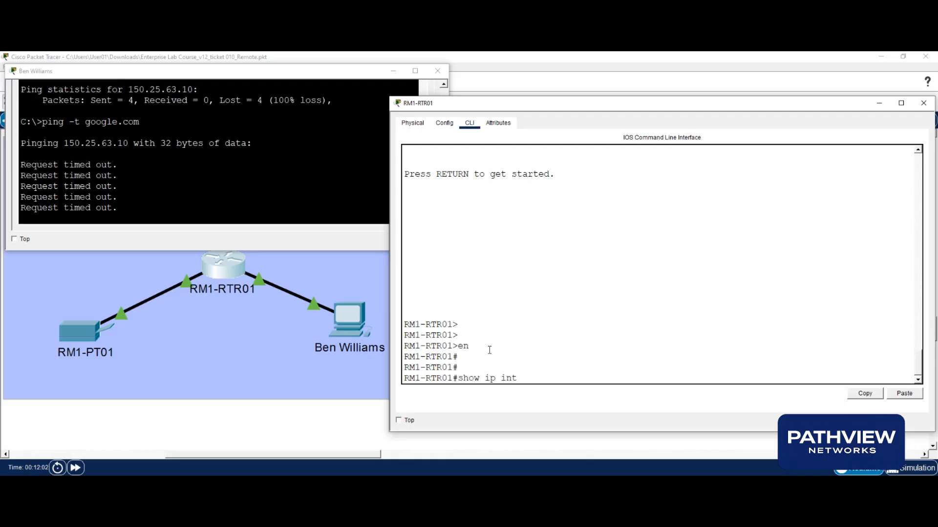
type(" brief")
key("Return")
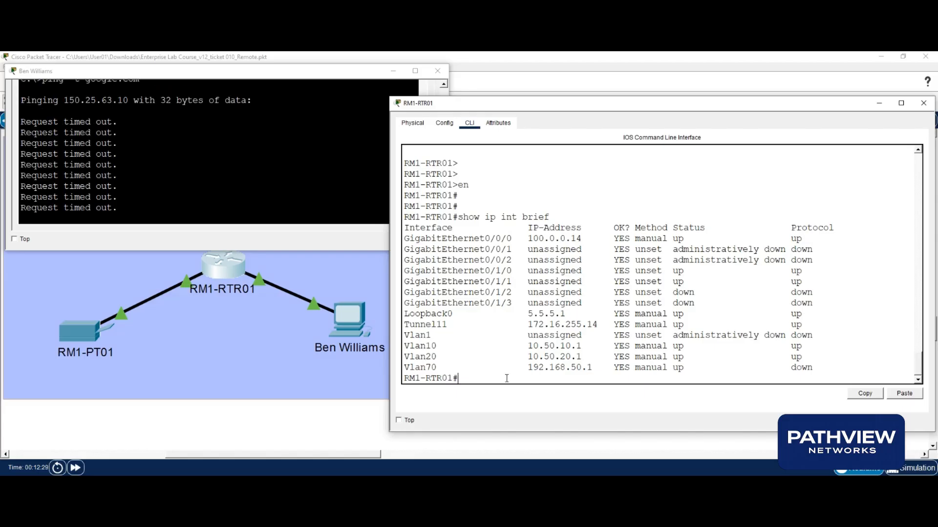
Step: Display the full routing table of RM1-RTR01 with show ip route and examine the gateway of last resort
type("sho")
type("w ip route")
key("Return")
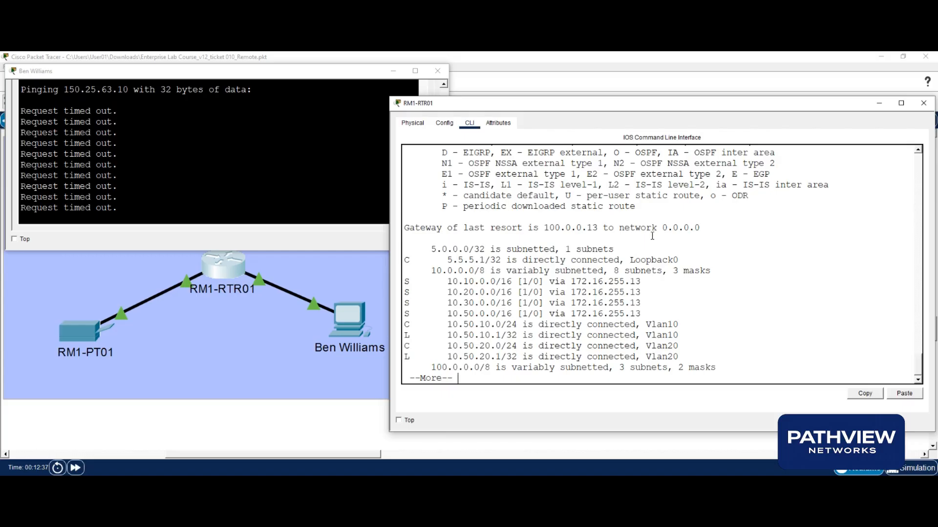
left_click_drag(701, 228, 544, 228)
left_click_drag(705, 230, 658, 230)
left_click(752, 316)
key("space")
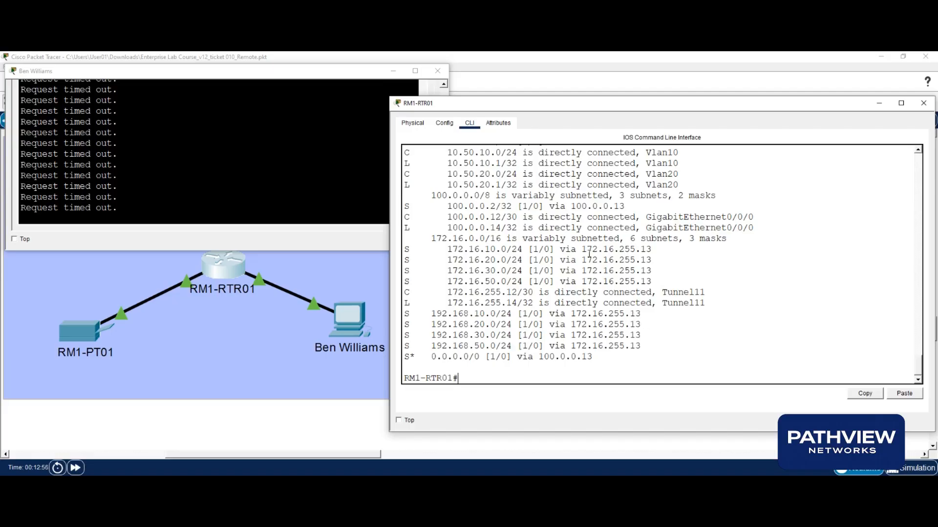
Step: Look up the IP address that google.com resolves to in the PC's ping output and try to copy it
left_click(305, 166)
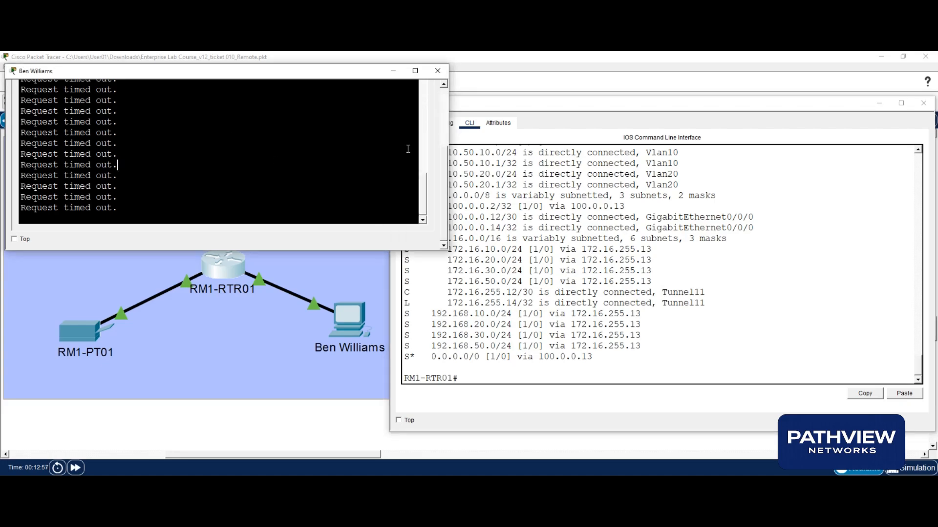
scroll(420, 182, "up", 5)
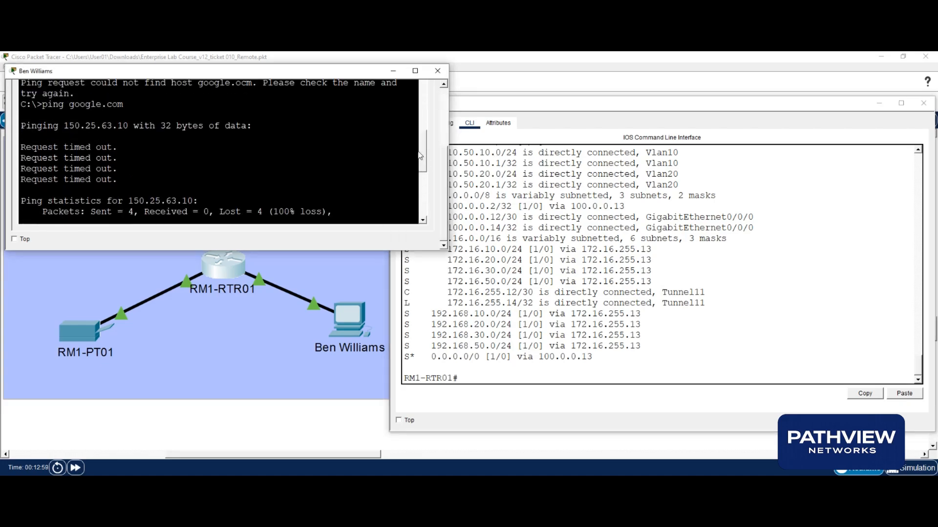
scroll(420, 157, "down", 2)
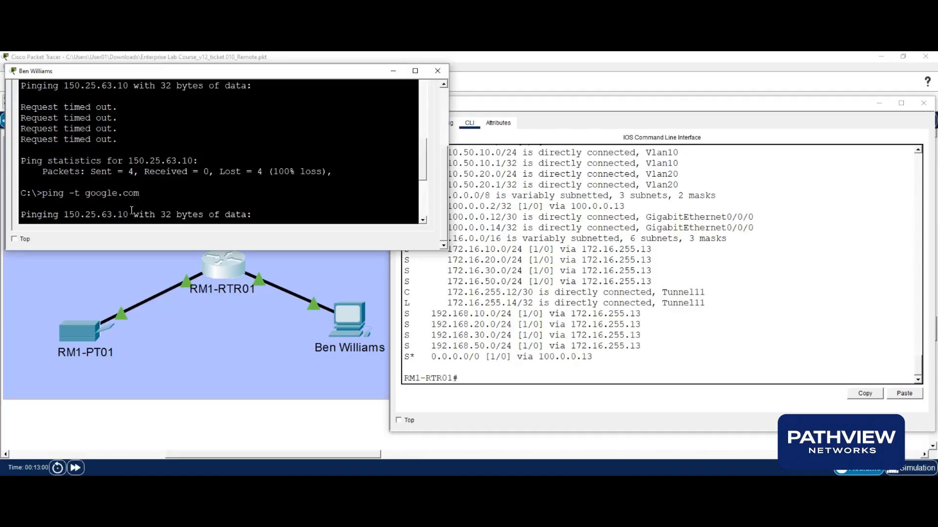
left_click_drag(129, 216, 64, 216)
right_click(64, 217)
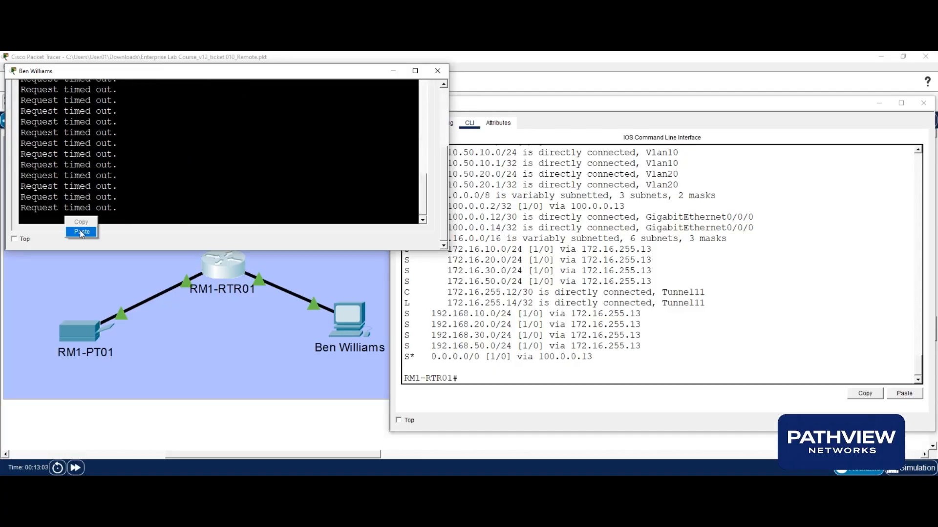
left_click(145, 188)
left_click_drag(424, 196, 423, 157)
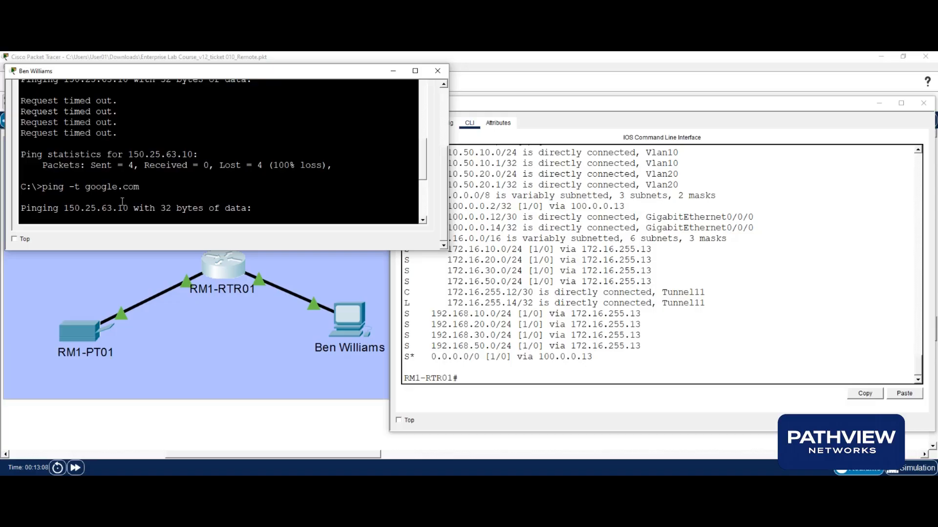
left_click_drag(116, 201, 78, 203)
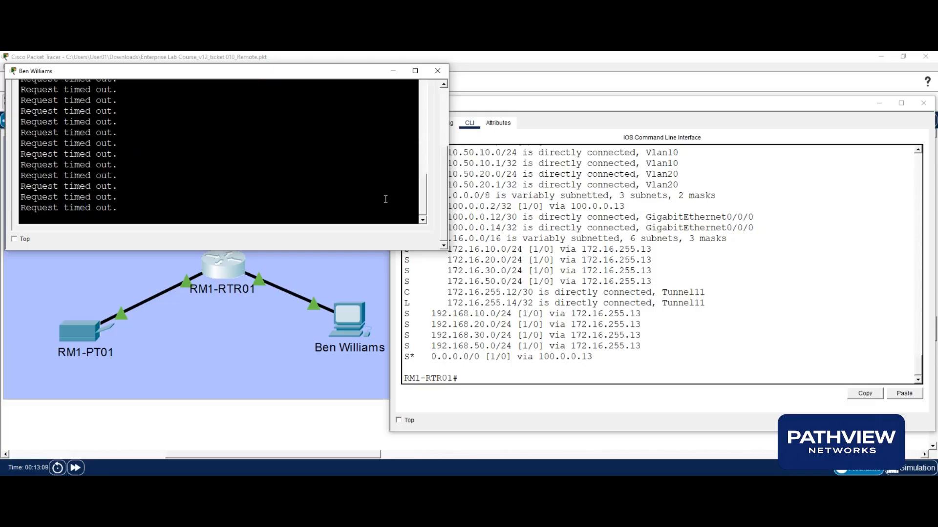
scroll(410, 188, "up", 5)
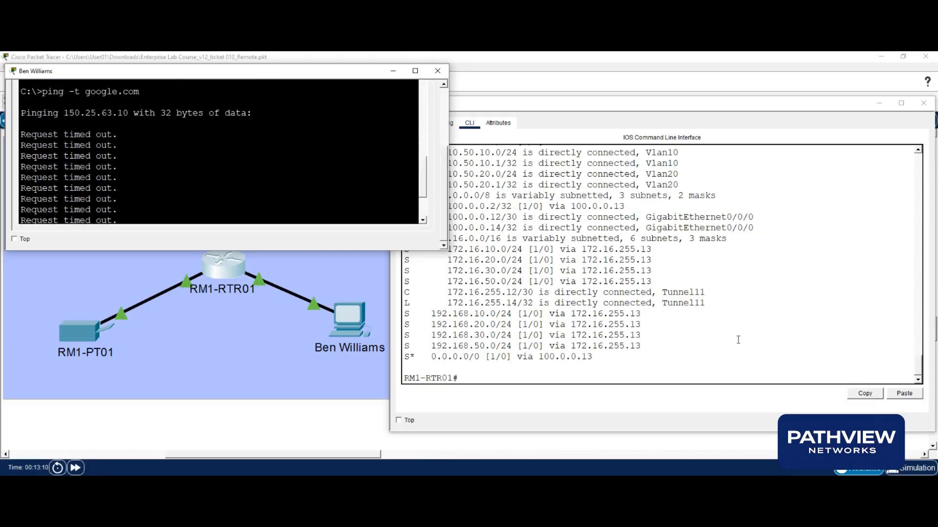
Step: Ping 150.25.63.10 from the RM1-RTR01 CLI to test the router's own internet reachability
left_click(642, 363)
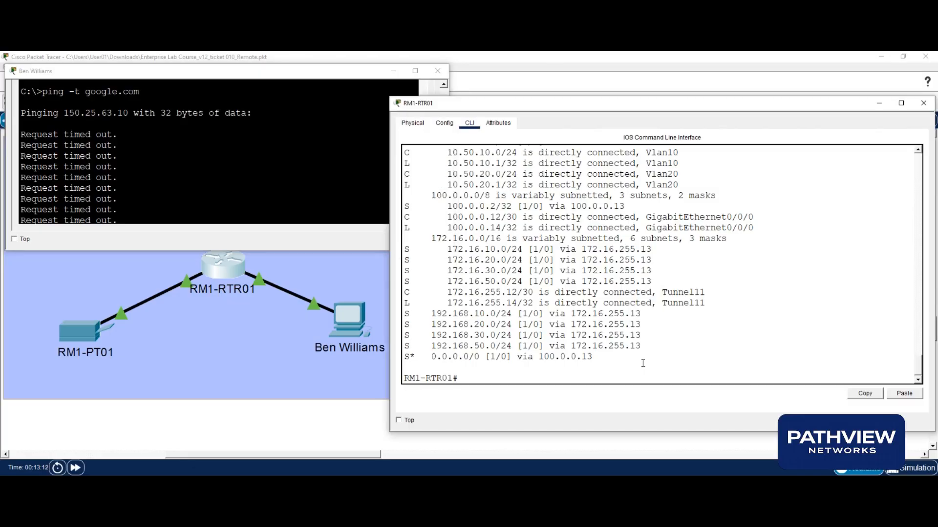
type("ping 150.25.")
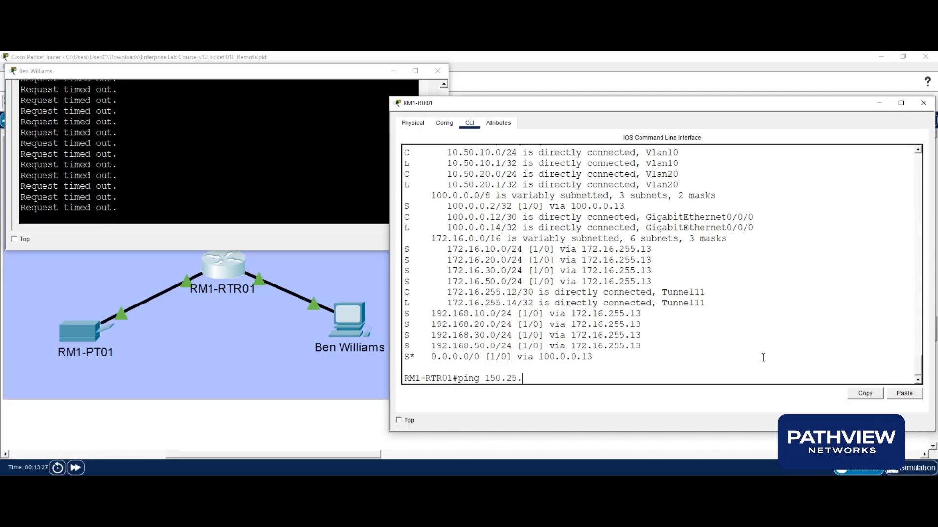
type("63.10")
key("Return")
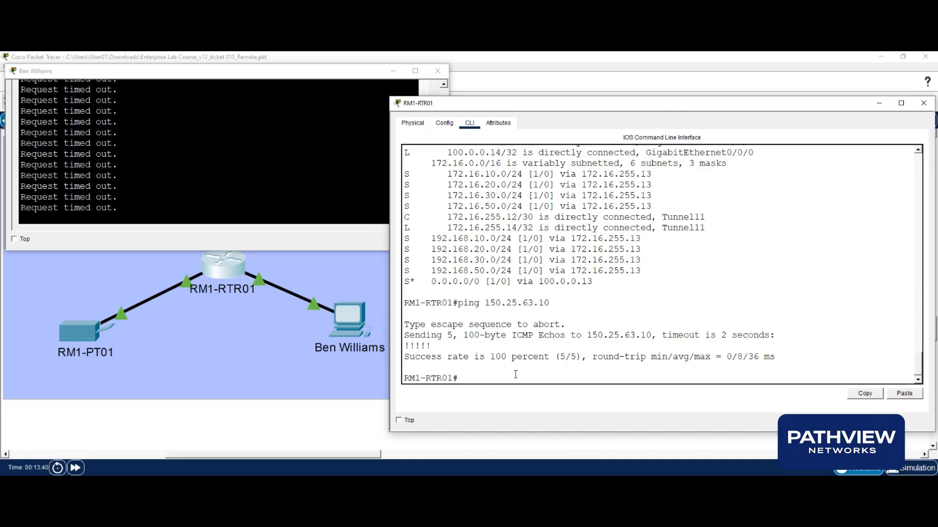
Step: Check NAT on RM1-RTR01 with show ip nat translations and show ip nat statistics
type("how ip nat translations")
key("Return")
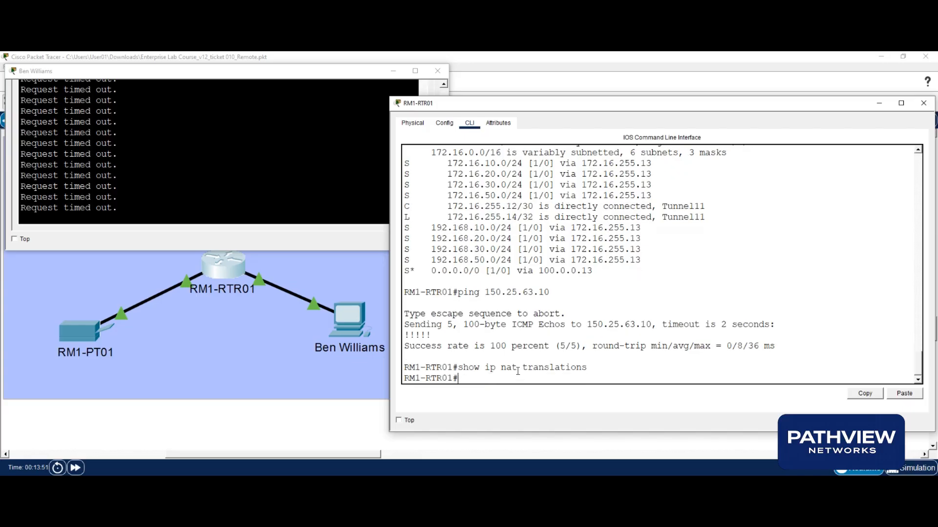
type("show ip nat statistics")
key("Return")
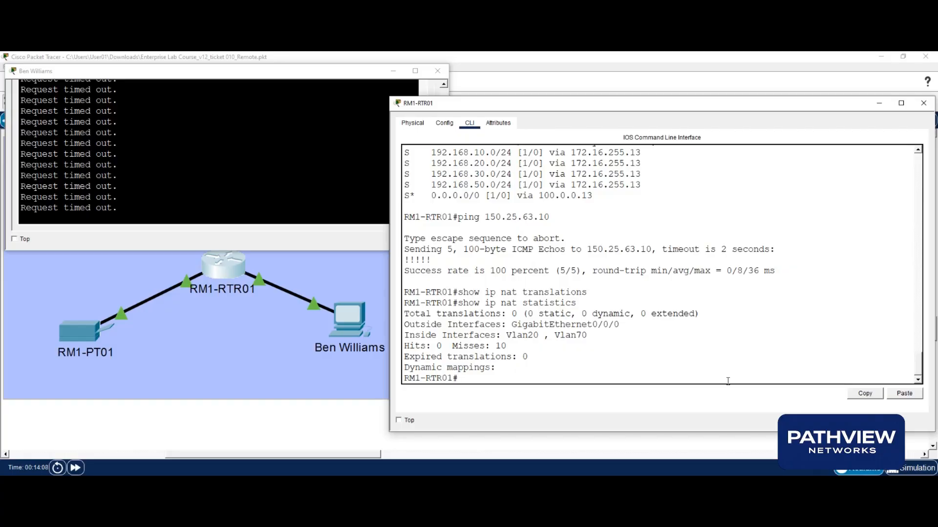
Step: Display RM1-RTR01's VLAN interface configuration with show run | section Vlan and check each VLAN for the ip nat inside statement
type("show run | section Vlan")
key("Return")
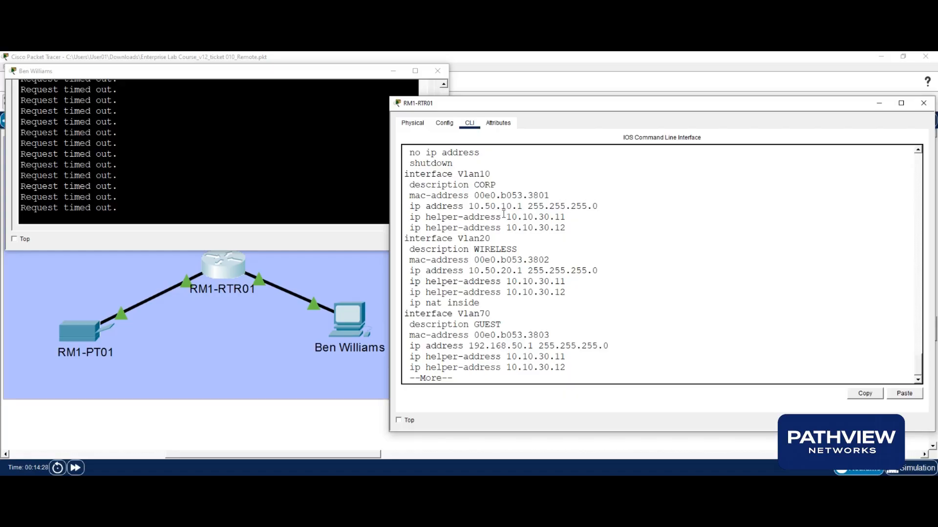
scroll(503, 215, "down", 1)
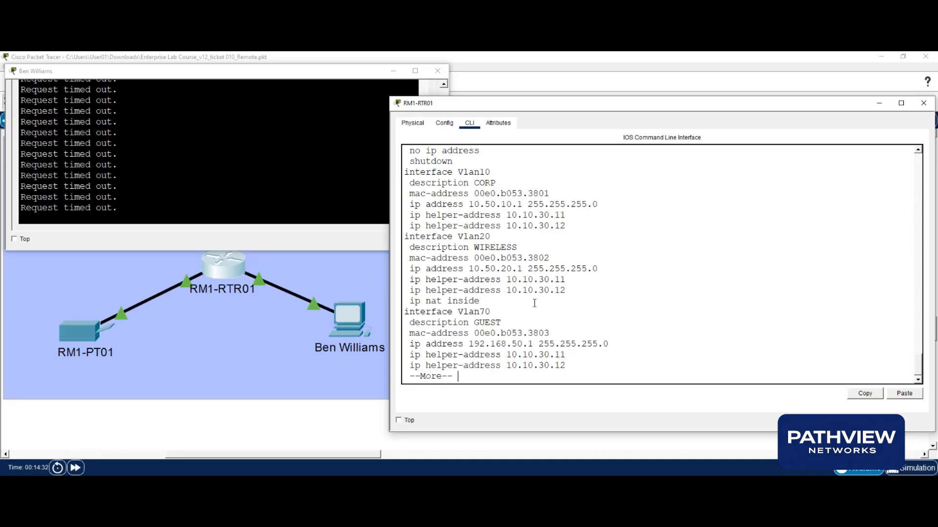
left_click(510, 303)
key("space")
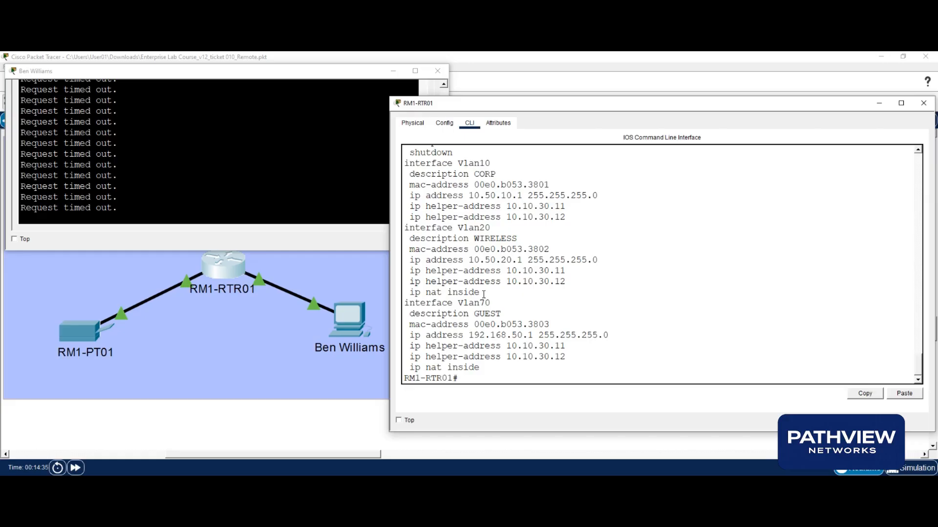
left_click_drag(483, 292, 410, 292)
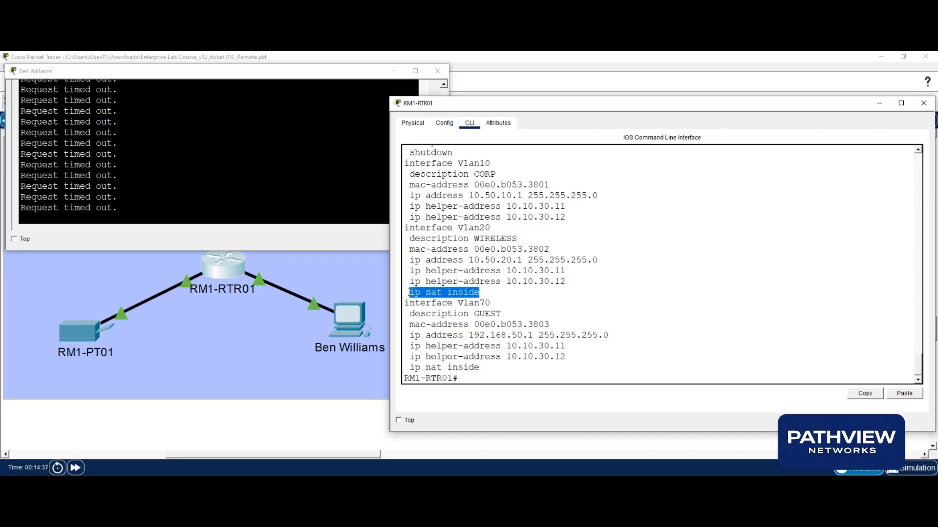
left_click_drag(485, 368, 410, 367)
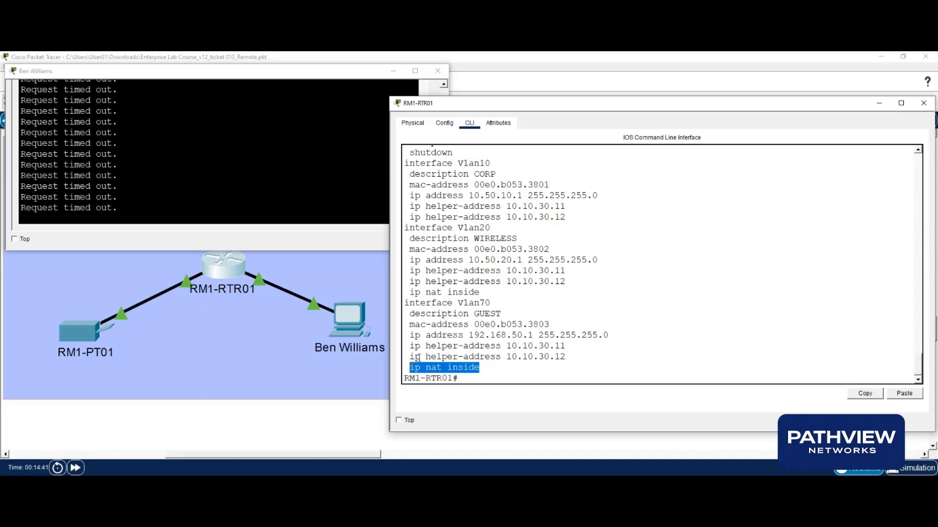
left_click(597, 378)
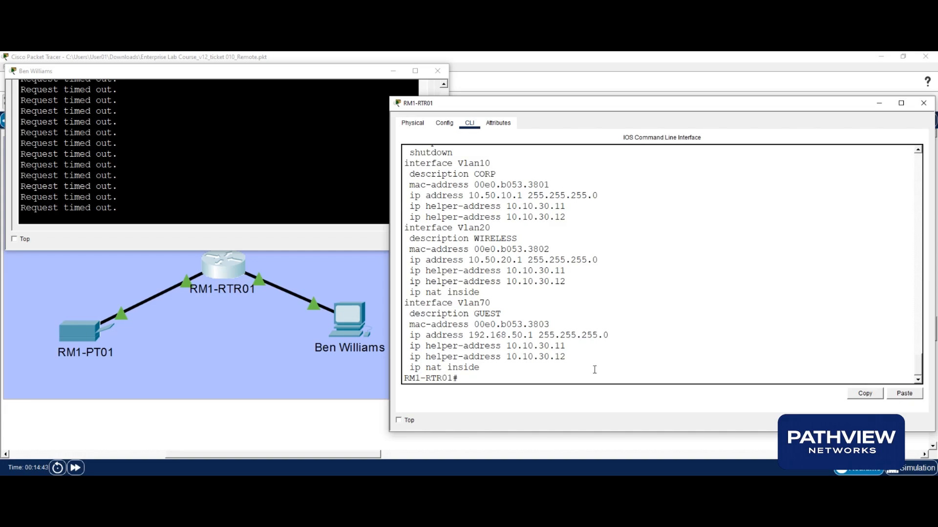
Step: Enter configuration mode on RM1-RTR01 and apply ip nat inside to interface vlan 10
type("config t")
key("Return")
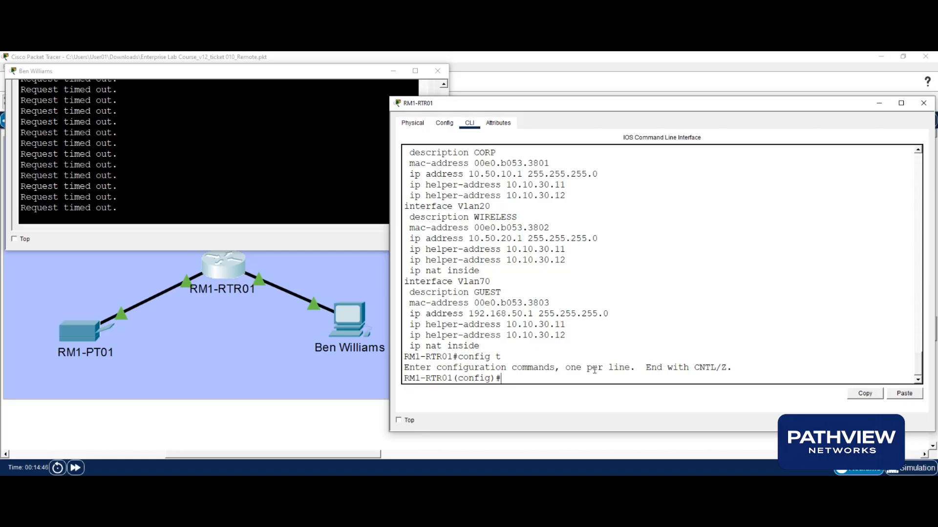
type("interface vlan 10")
key("Return")
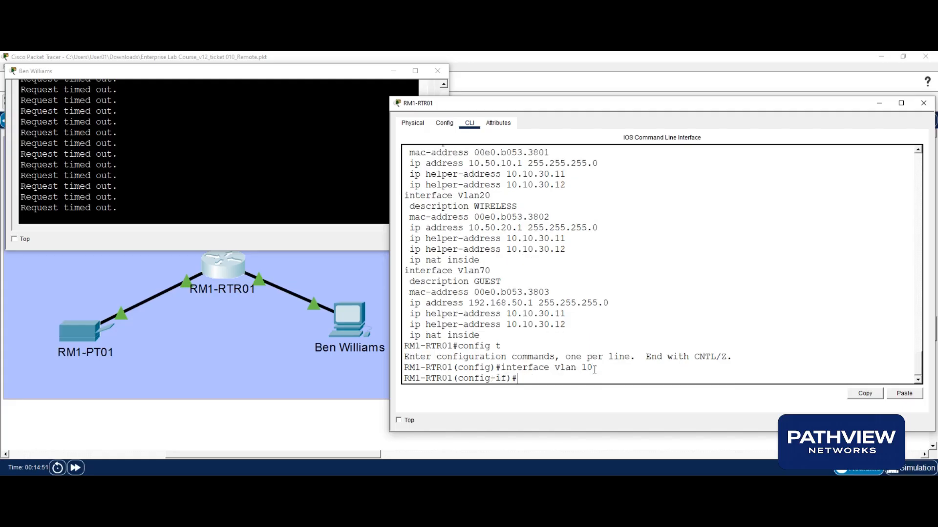
type("ip nat inside")
key("Return")
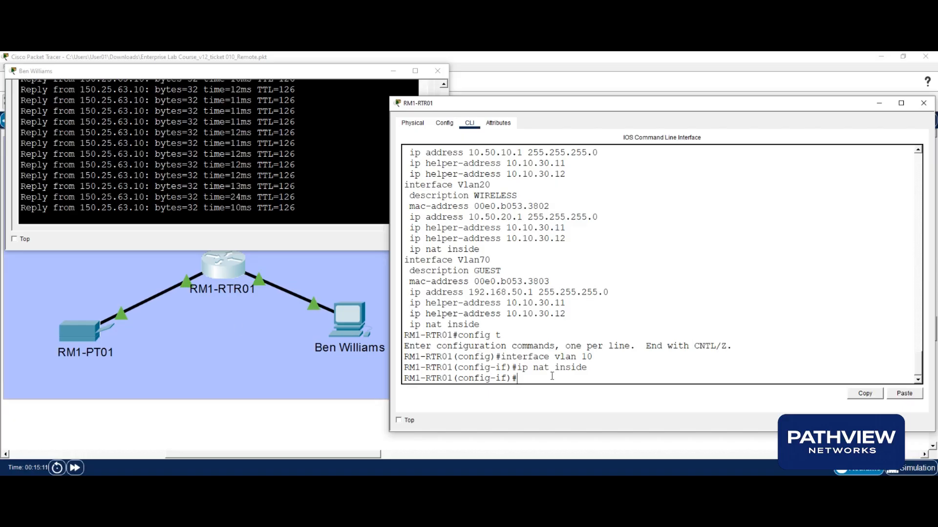
Step: Leave configuration mode with end and save RM1-RTR01's running configuration with wr
type("end")
key("Return")
key("Return")
key("Return")
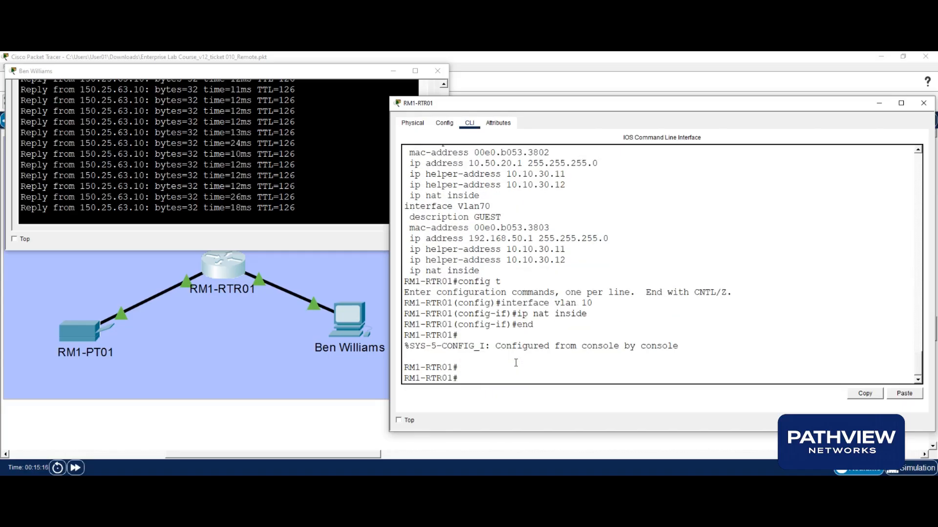
type("wr")
key("Return")
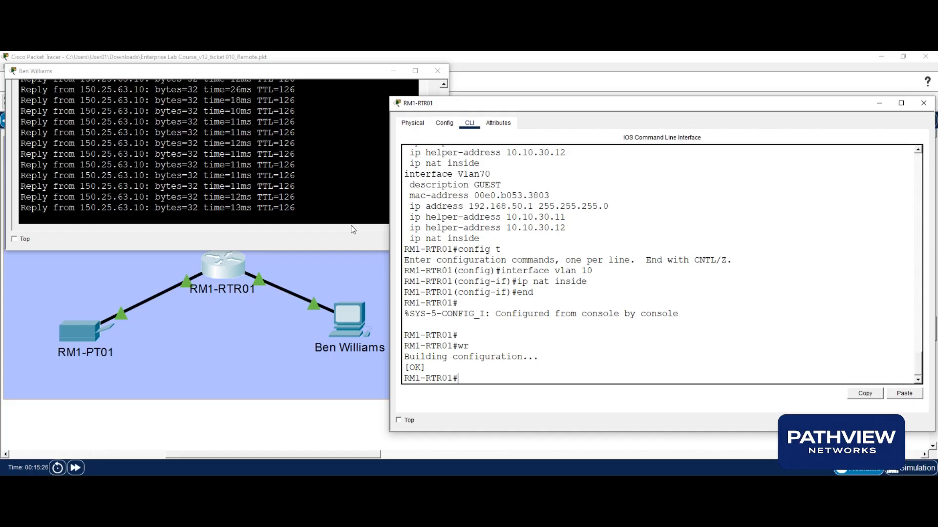
Step: List the active NAT entries on RM1-RTR01 with show ip nat translations
type("show ip nat trans")
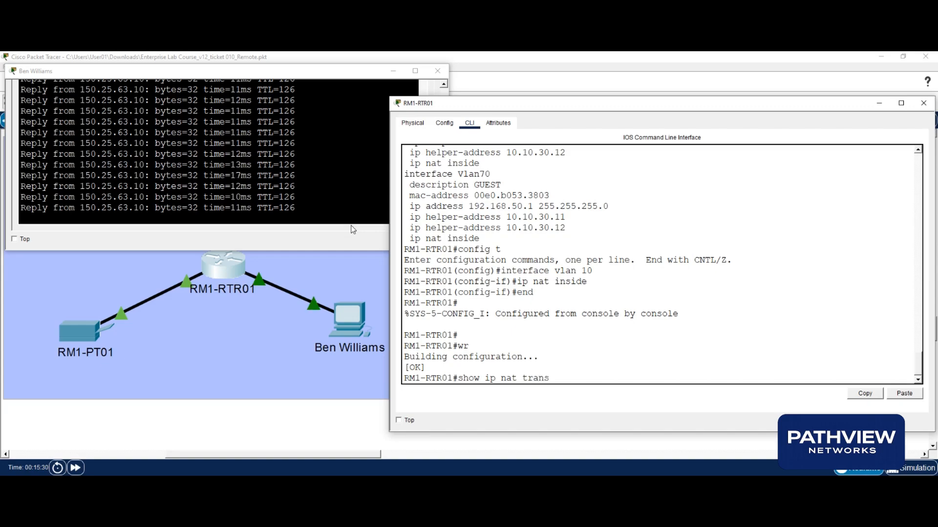
type("lations")
key("Return")
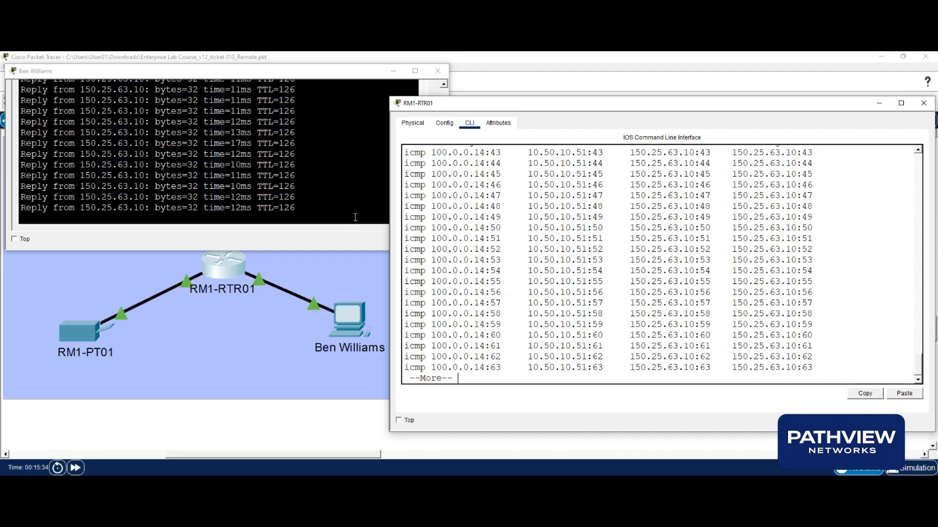
Step: Examine the inside global, inside local, outside local and outside global addresses of the first ICMP entry in the translation table
scroll(475, 213, "up", 3)
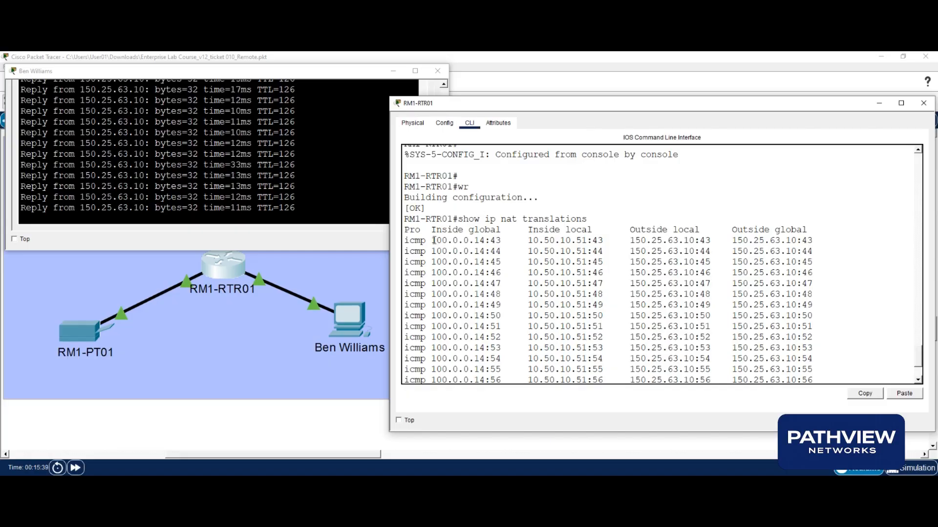
left_click_drag(432, 240, 485, 241)
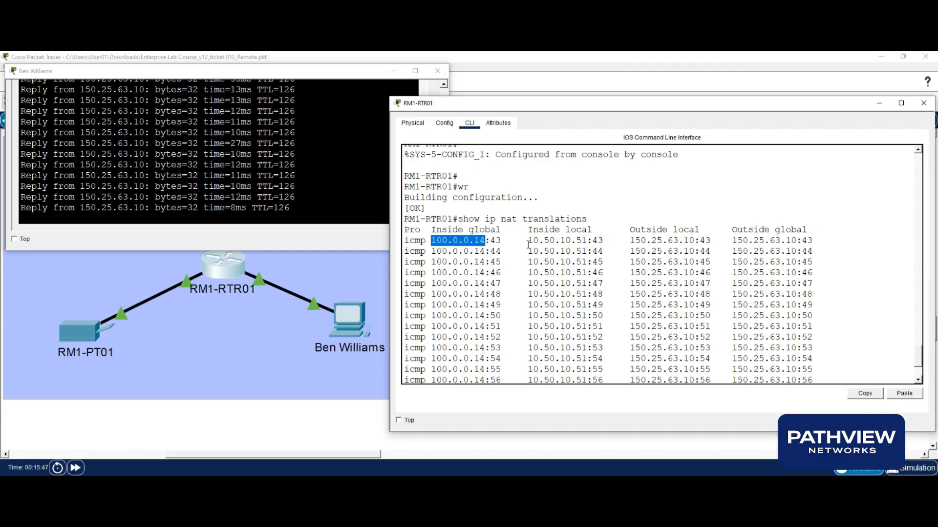
left_click_drag(528, 241, 565, 240)
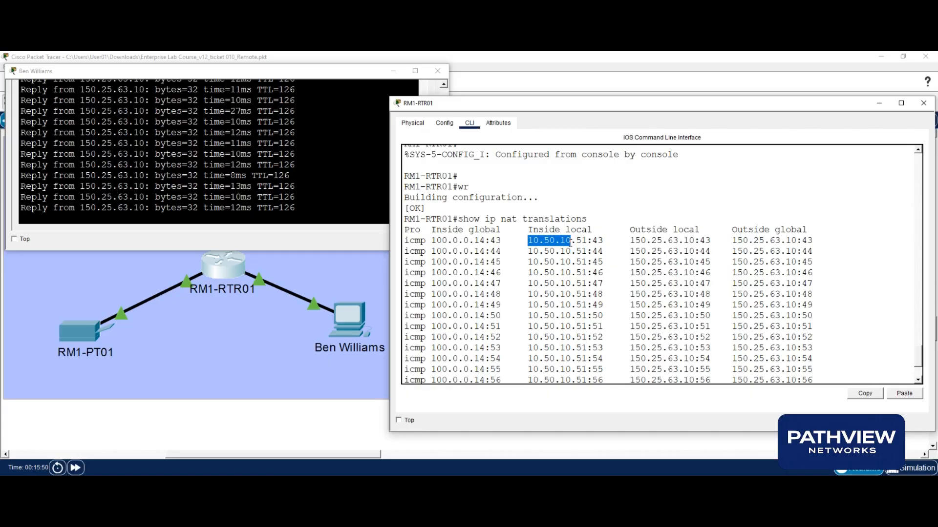
left_click_drag(571, 242, 586, 241)
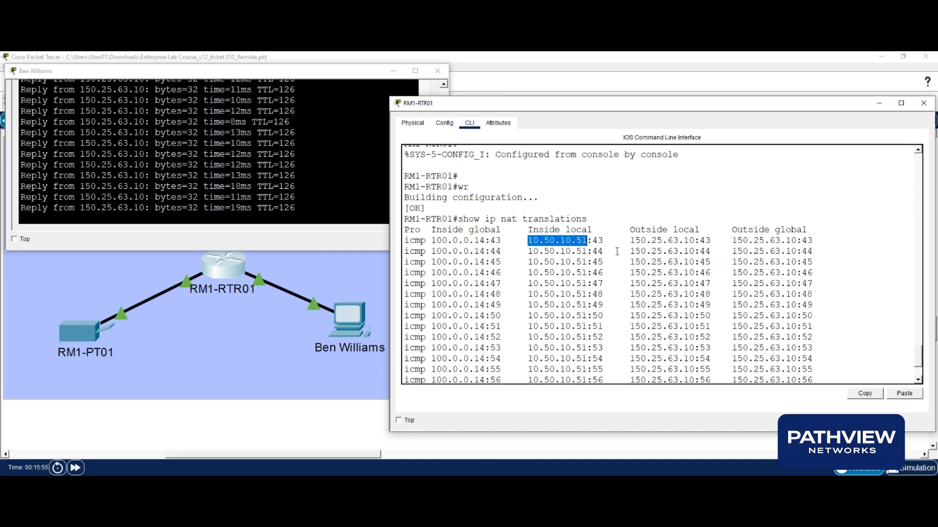
left_click_drag(629, 241, 696, 241)
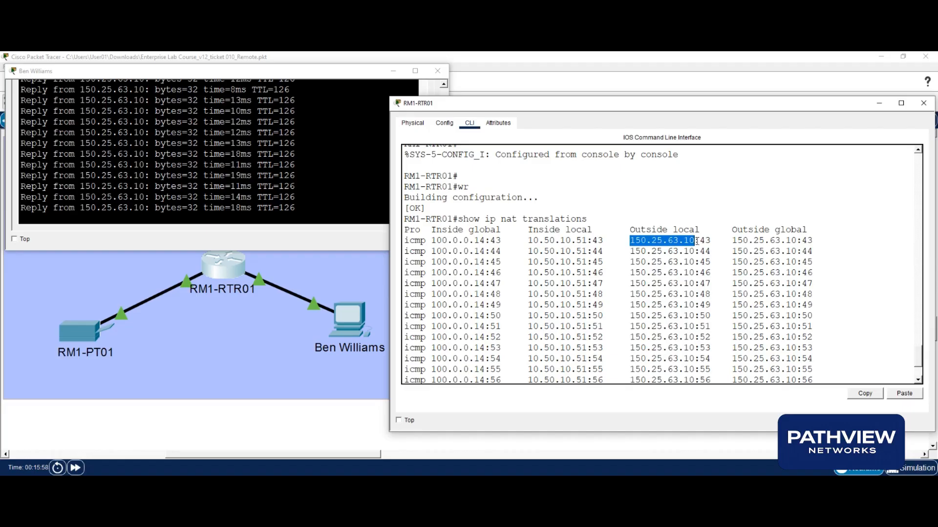
left_click(732, 241)
left_click_drag(732, 241, 796, 241)
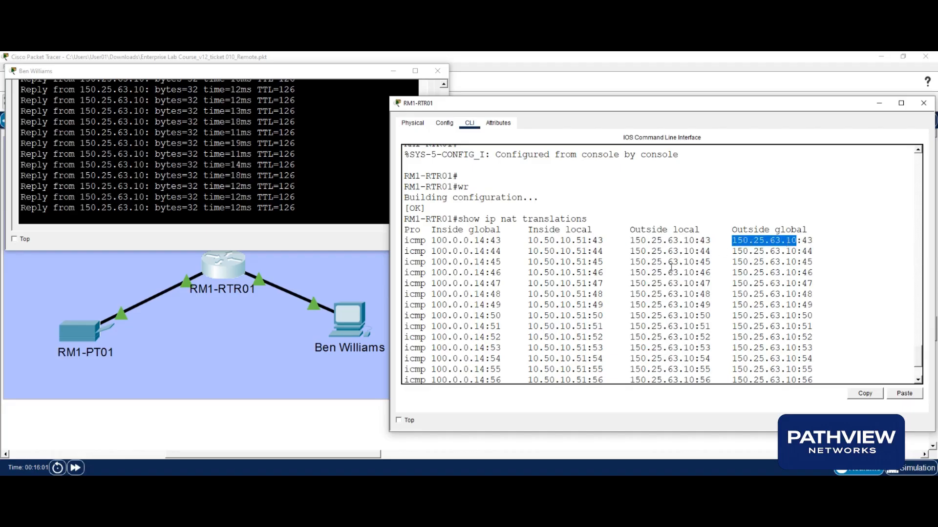
scroll(671, 273, "down", 3)
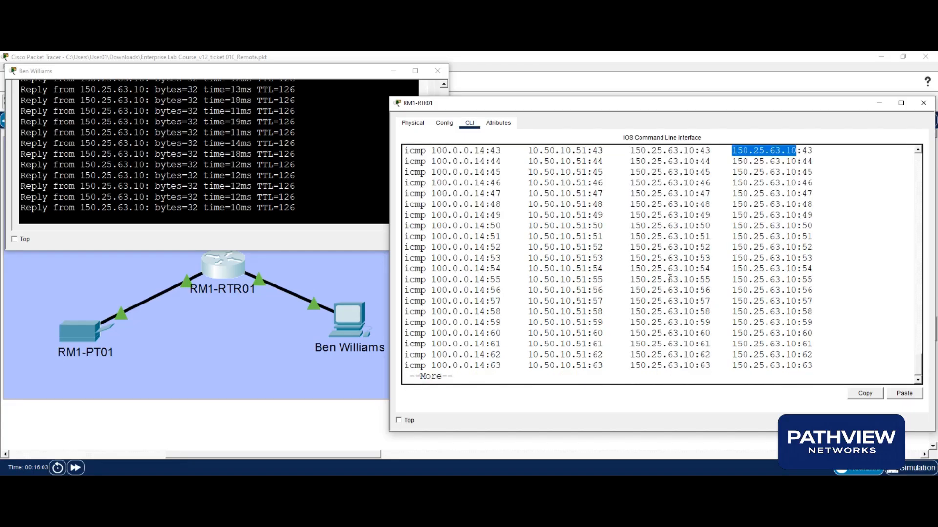
scroll(669, 277, "up", 2)
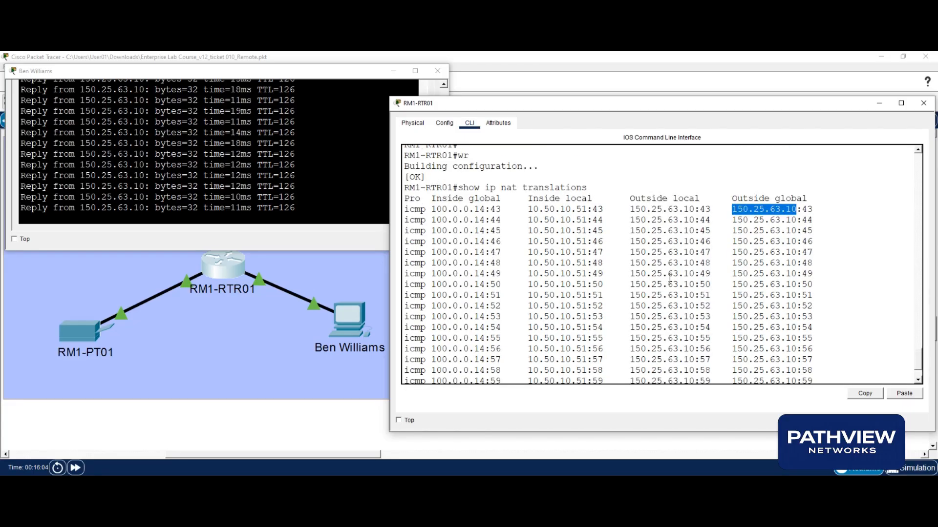